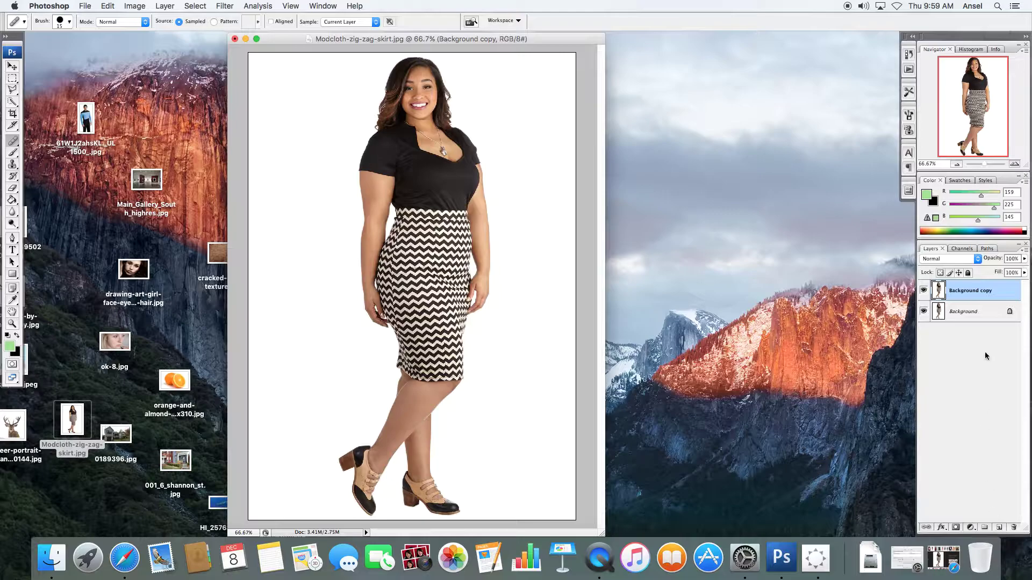
# Step: Rename the Background copy layer to "liquify" and open the Liquify filter on it
pyautogui.doubleClick(970, 291)
pyautogui.write('li')
pyautogui.press('Return')
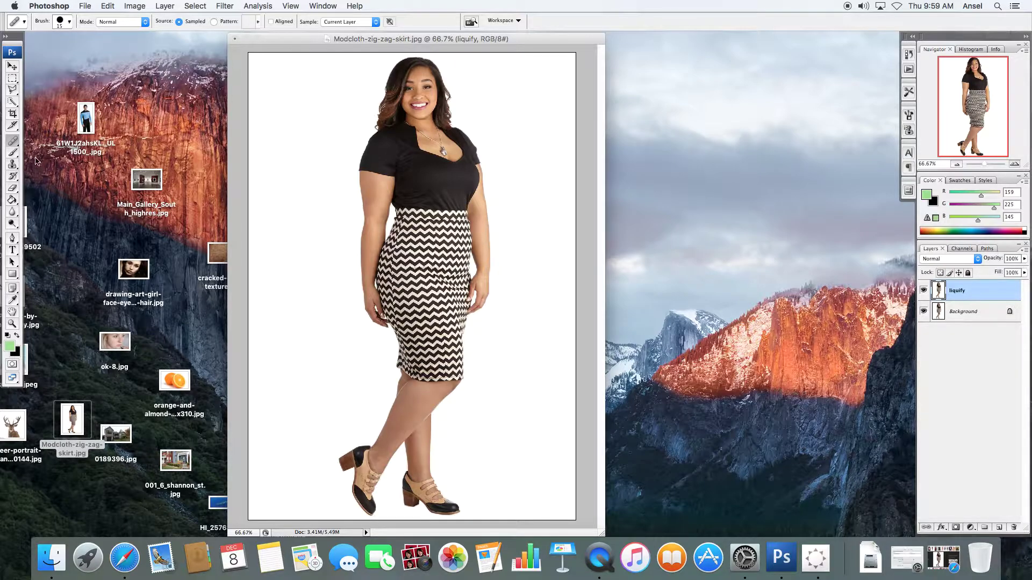
pyautogui.click(226, 7)
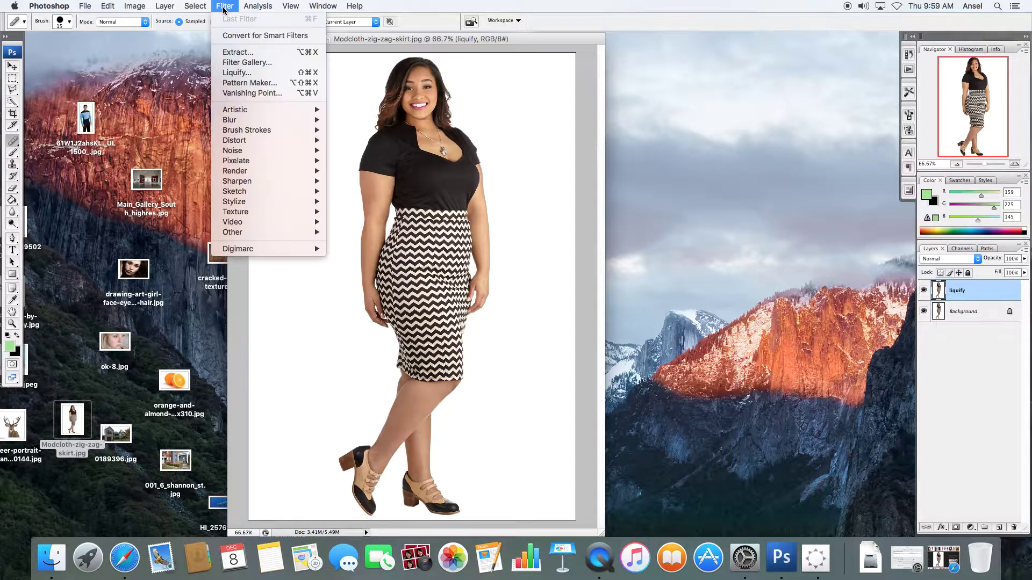
pyautogui.click(232, 74)
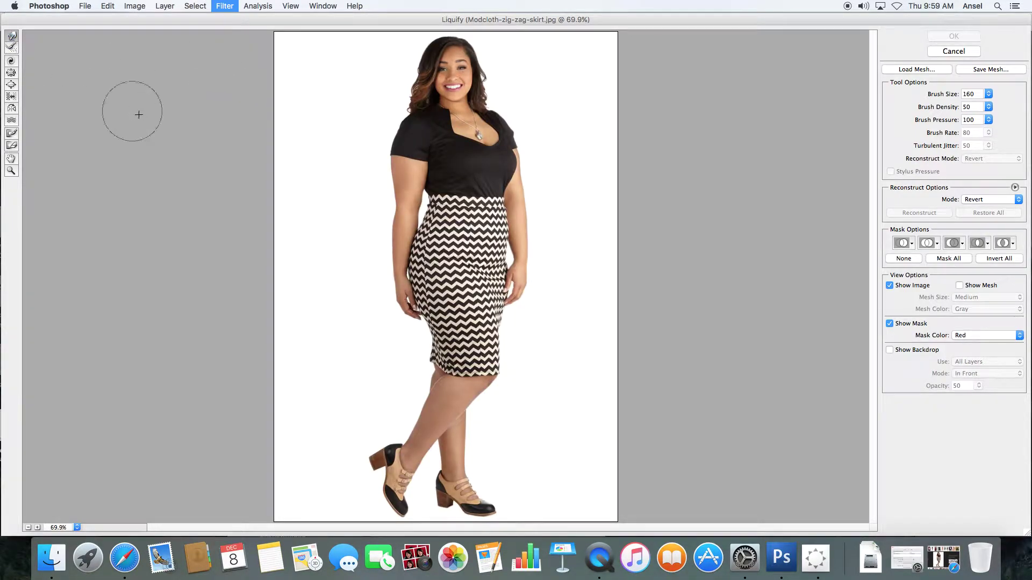
# Step: Enlarge the warp brush to size 202 and push the outer edge of the sleeve and arm on the image's left inward
pyautogui.press('super+plus')
pyautogui.moveTo(249, 108); pyautogui.dragTo(269, 274)
pyautogui.press(']')
pyautogui.press(']')
pyautogui.press(']')
pyautogui.press(']')
pyautogui.press(']')
pyautogui.press(']')
pyautogui.press(']')
pyautogui.press(']')
pyautogui.press(']')
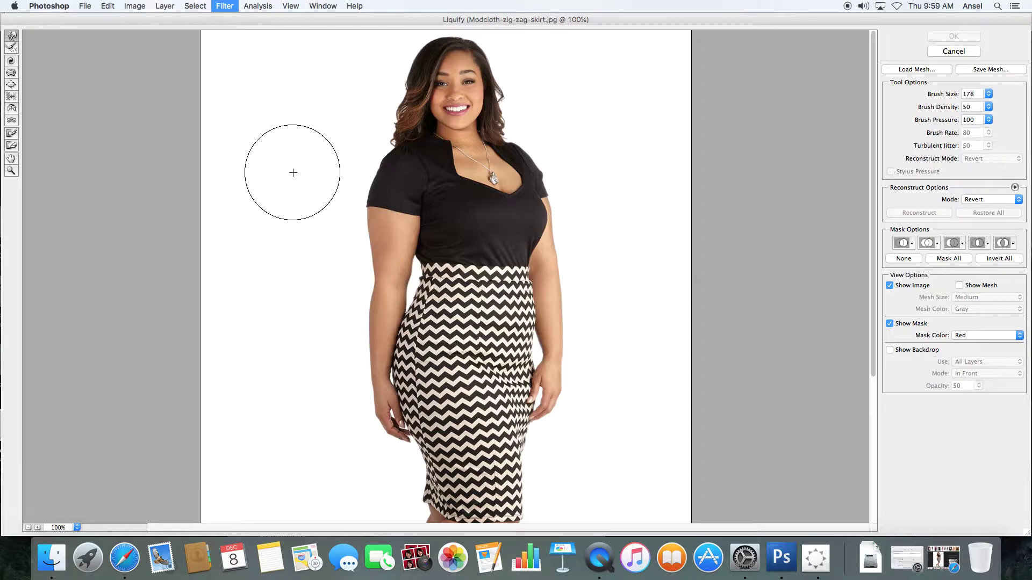
pyautogui.press(']')
pyautogui.press(']')
pyautogui.press(']')
pyautogui.press(']')
pyautogui.press(']')
pyautogui.press(']')
pyautogui.press(']')
pyautogui.press(']')
pyautogui.press(']')
pyautogui.press(']')
pyautogui.press(']')
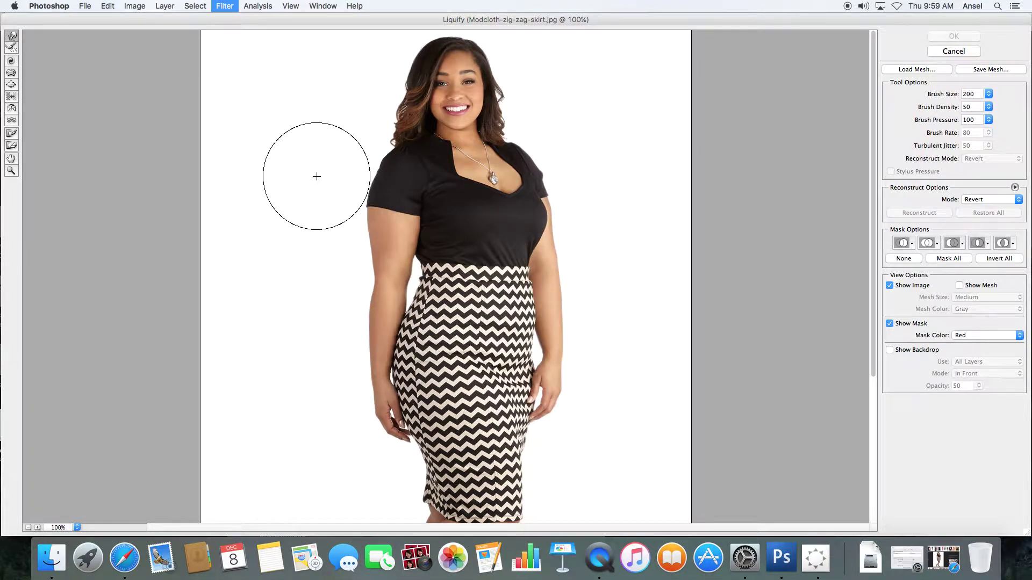
pyautogui.press(']')
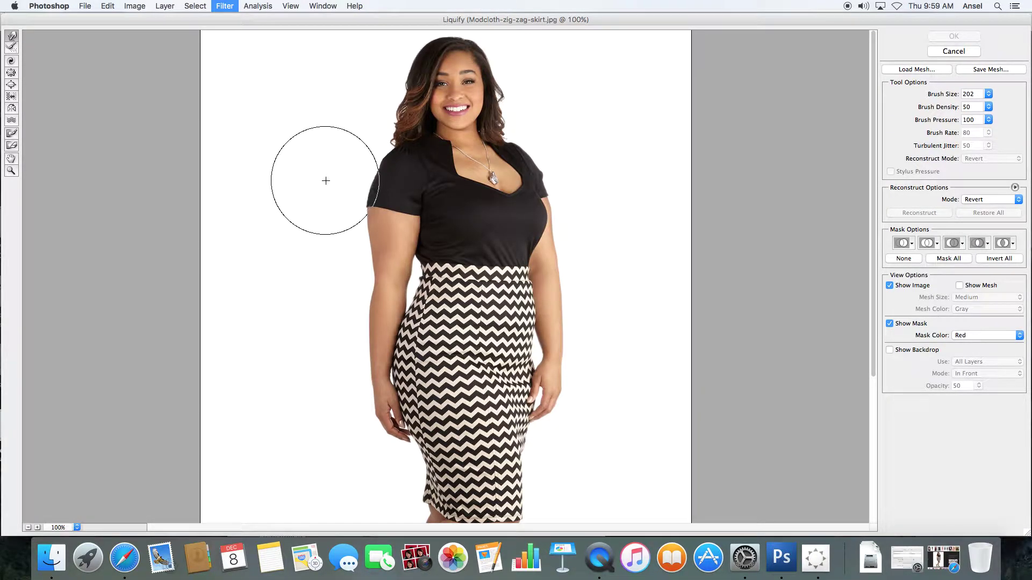
pyautogui.moveTo(340, 185)
pyautogui.mouseDown()
pyautogui.moveTo(329, 211)
pyautogui.moveTo(340, 248)
pyautogui.moveTo(348, 159)
pyautogui.moveTo(374, 141)
pyautogui.mouseUp()
pyautogui.moveTo(341, 259)
pyautogui.mouseDown()
pyautogui.moveTo(324, 318)
pyautogui.moveTo(336, 307)
pyautogui.moveTo(329, 339)
pyautogui.moveTo(339, 368)
pyautogui.mouseUp()
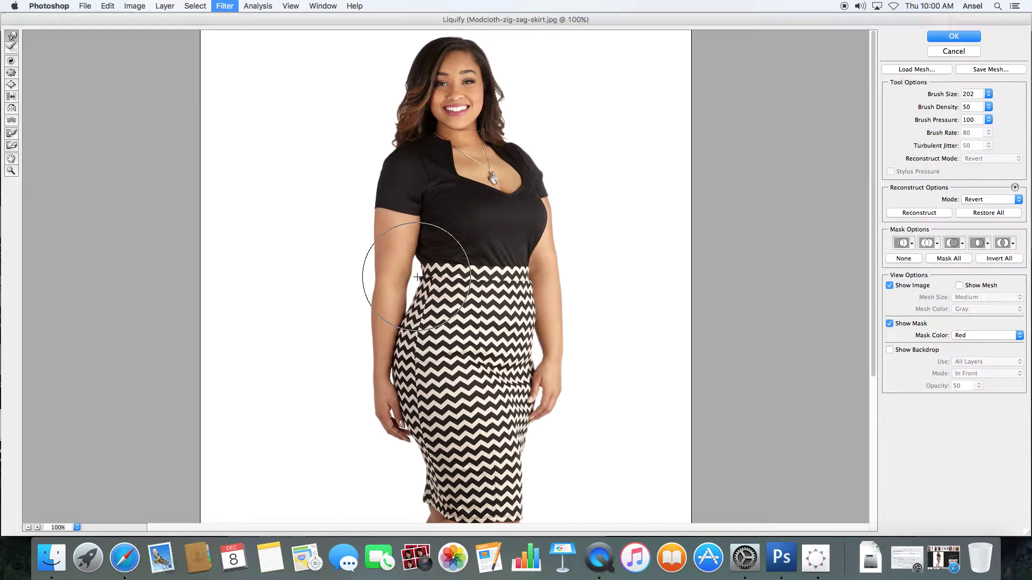
# Step: Reduce the warp brush to about size 54 and push in the waist beside the arm on the image's left
pyautogui.moveTo(413, 272); pyautogui.dragTo(421, 274)
pyautogui.press('[')
pyautogui.press('[')
pyautogui.press('[')
pyautogui.press('[')
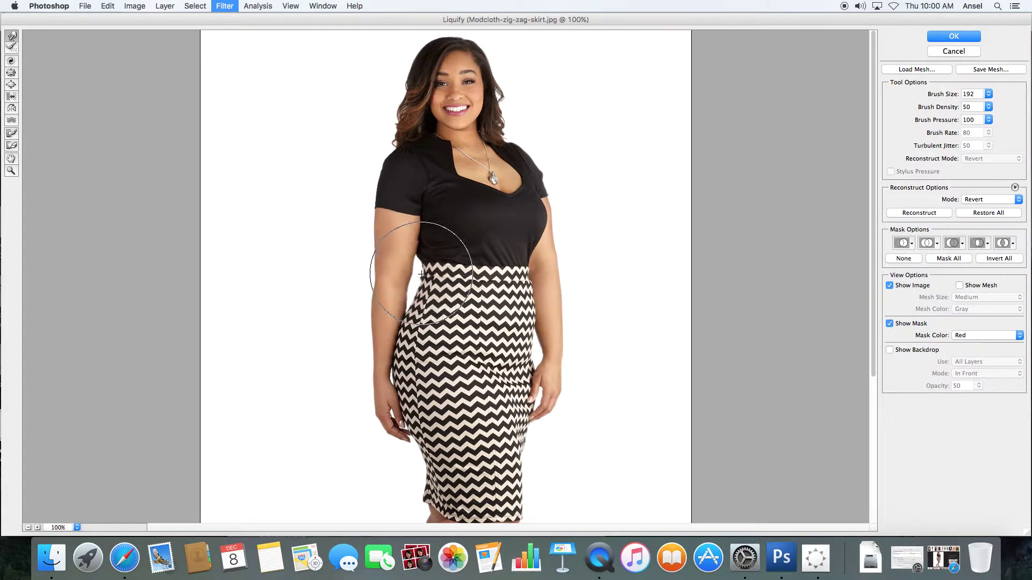
pyautogui.press('[')
pyautogui.press('[')
pyautogui.press('[')
pyautogui.press('[')
pyautogui.press('[')
pyautogui.press('[')
pyautogui.press('[')
pyautogui.press('[')
pyautogui.press('[')
pyautogui.press('[')
pyautogui.press('[')
pyautogui.press('[')
pyautogui.press('[')
pyautogui.press('[')
pyautogui.press('[')
pyautogui.press('[')
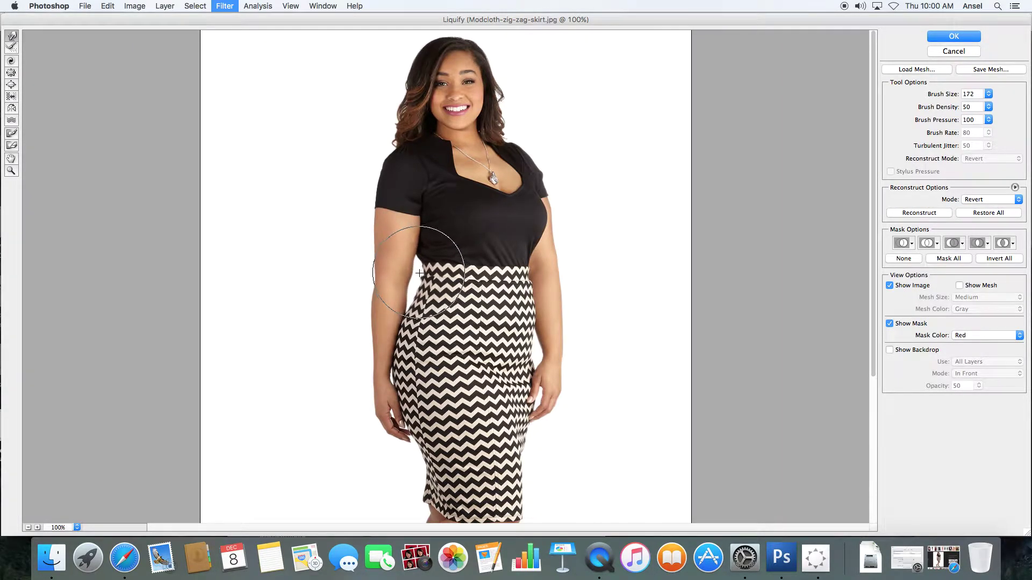
pyautogui.press('[')
pyautogui.press('[')
pyautogui.press('[')
pyautogui.press('[')
pyautogui.press('[')
pyautogui.press('[')
pyautogui.press('[')
pyautogui.press('[')
pyautogui.press('[')
pyautogui.press('[')
pyautogui.press('[')
pyautogui.press('[')
pyautogui.press('[')
pyautogui.press('[')
pyautogui.press('[')
pyautogui.press('[')
pyautogui.press('[')
pyautogui.press('[')
pyautogui.press('[')
pyautogui.press('[')
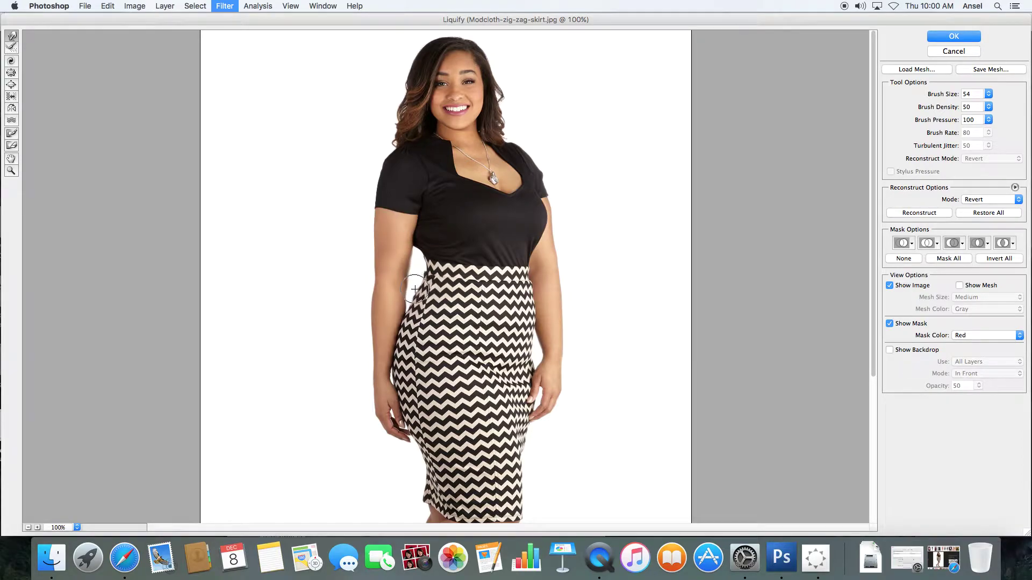
pyautogui.moveTo(420, 279); pyautogui.dragTo(423, 261)
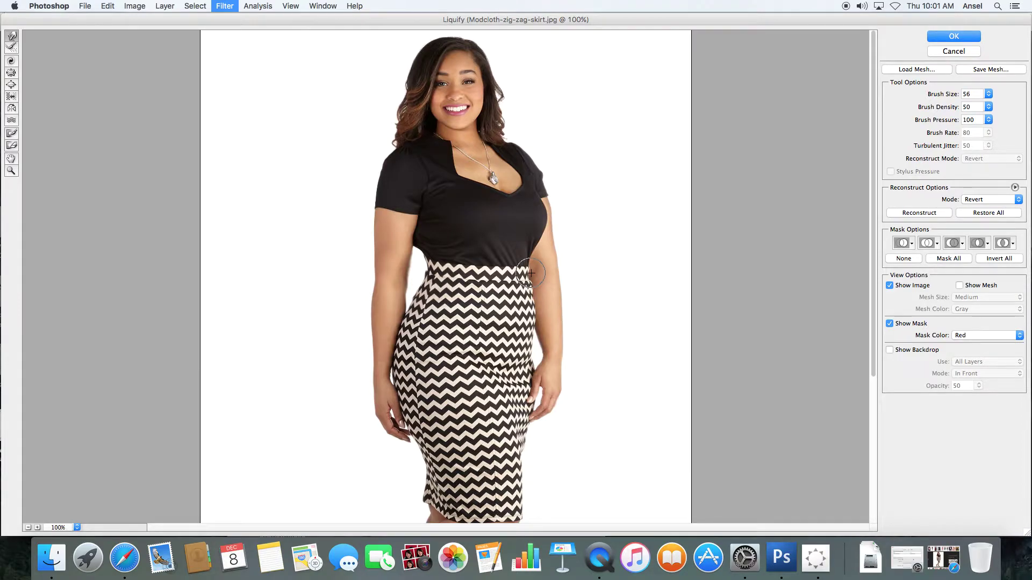
# Step: Enlarge the warp brush to about size 142 and slim the waist and arm on the image's right
pyautogui.press(']')
pyautogui.moveTo(536, 282); pyautogui.dragTo(539, 326)
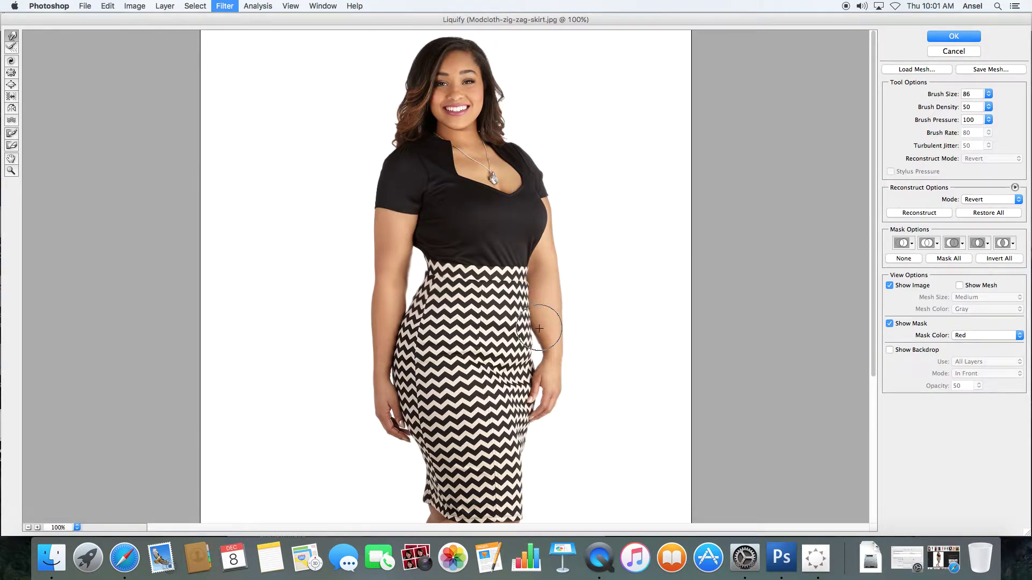
pyautogui.press(']')
pyautogui.press(']')
pyautogui.press(']')
pyautogui.press(']')
pyautogui.press(']')
pyautogui.press(']')
pyautogui.press(']')
pyautogui.press(']')
pyautogui.press(']')
pyautogui.press(']')
pyautogui.press(']')
pyautogui.press(']')
pyautogui.press(']')
pyautogui.press(']')
pyautogui.press(']')
pyautogui.press(']')
pyautogui.press(']')
pyautogui.press(']')
pyautogui.press(']')
pyautogui.press(']')
pyautogui.press(']')
pyautogui.press(']')
pyautogui.press(']')
pyautogui.press(']')
pyautogui.press(']')
pyautogui.press(']')
pyautogui.press(']')
pyautogui.moveTo(576, 359); pyautogui.dragTo(554, 202)
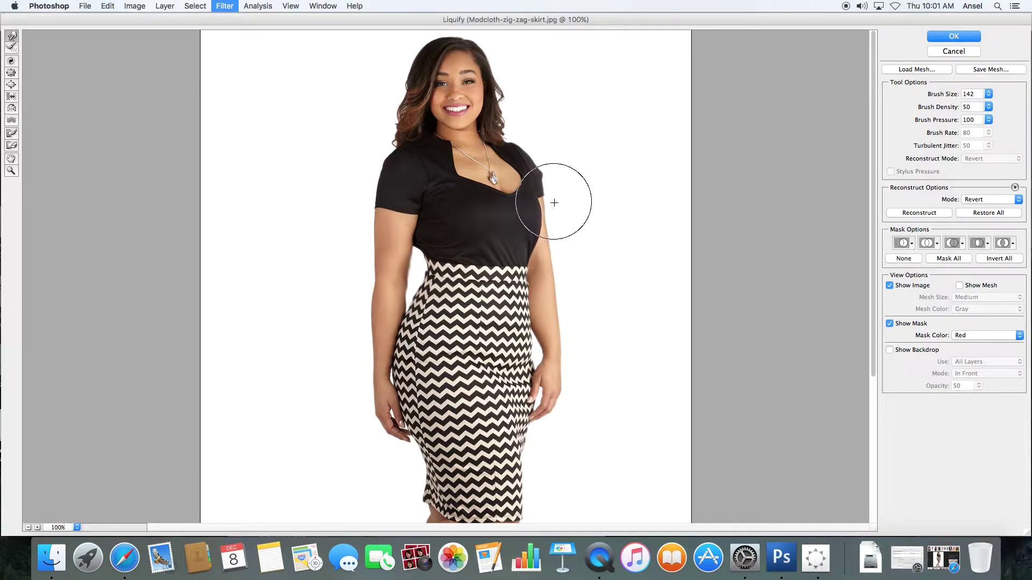
# Step: Set the warp brush to size 122 and push both sides of the lower skirt inward
pyautogui.press(']')
pyautogui.press(']')
pyautogui.press('[')
pyautogui.press('[')
pyautogui.press('[')
pyautogui.press('[')
pyautogui.press('[')
pyautogui.press('[')
pyautogui.press('[')
pyautogui.press('[')
pyautogui.press('[')
pyautogui.press('[')
pyautogui.press('[')
pyautogui.press('[')
pyautogui.press('[')
pyautogui.press('[')
pyautogui.press('[')
pyautogui.press('[')
pyautogui.press('[')
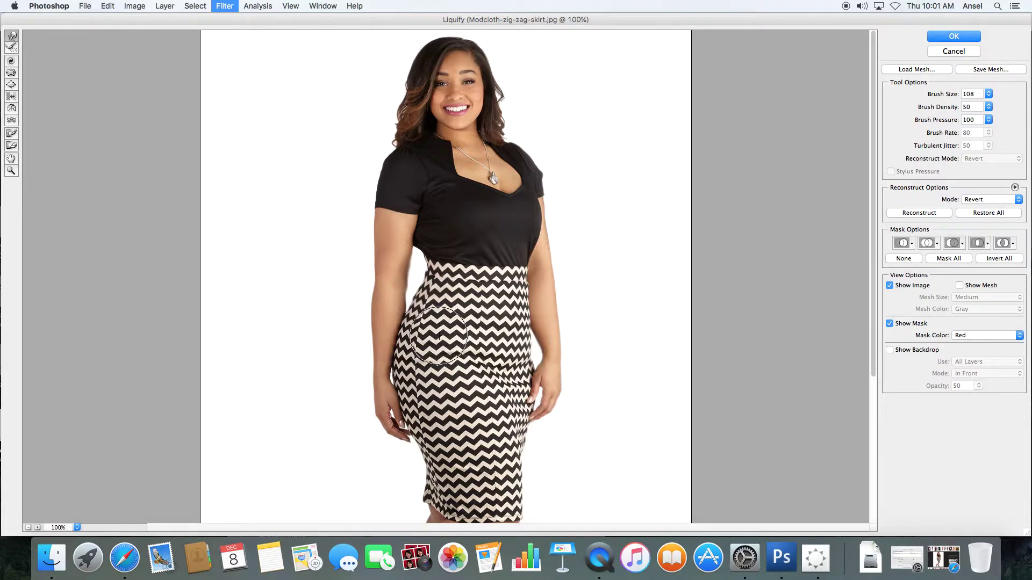
pyautogui.press(']')
pyautogui.press(']')
pyautogui.press(']')
pyautogui.press(']')
pyautogui.press(']')
pyautogui.press(']')
pyautogui.press(']')
pyautogui.moveTo(874, 221); pyautogui.dragTo(874, 345)
pyautogui.moveTo(543, 263); pyautogui.dragTo(537, 329)
pyautogui.moveTo(407, 306)
pyautogui.mouseDown()
pyautogui.moveTo(409, 281)
pyautogui.moveTo(413, 348)
pyautogui.mouseUp()
# Step: Slim both lower legs with the warp brush and apply the Liquify changes
pyautogui.moveTo(518, 382)
pyautogui.mouseDown()
pyautogui.moveTo(511, 375)
pyautogui.moveTo(501, 400)
pyautogui.moveTo(484, 408)
pyautogui.moveTo(497, 435)
pyautogui.moveTo(489, 440)
pyautogui.moveTo(488, 427)
pyautogui.moveTo(486, 454)
pyautogui.moveTo(456, 433)
pyautogui.moveTo(472, 428)
pyautogui.moveTo(461, 445)
pyautogui.moveTo(480, 418)
pyautogui.mouseUp()
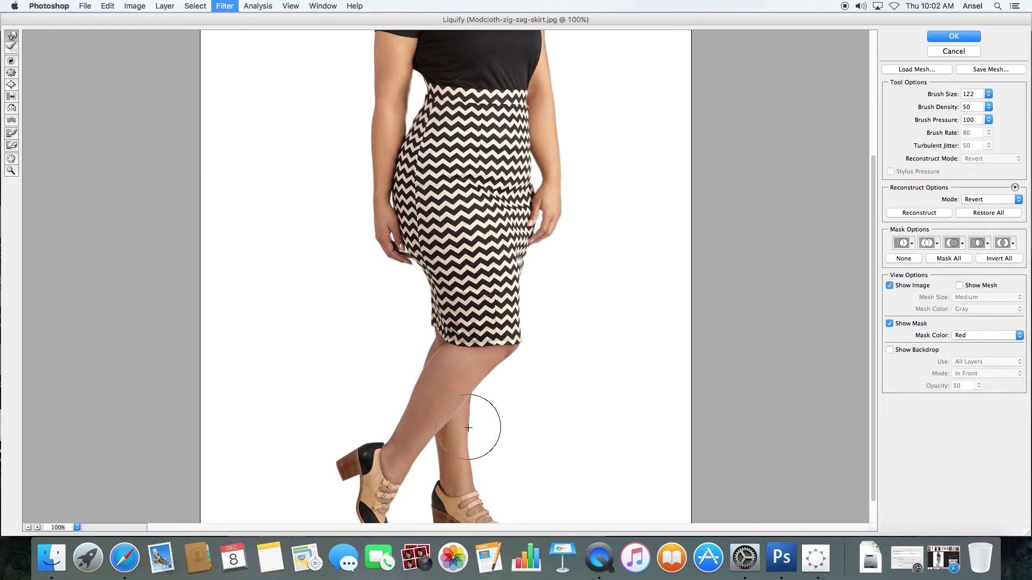
pyautogui.moveTo(467, 447)
pyautogui.mouseDown()
pyautogui.moveTo(481, 466)
pyautogui.moveTo(436, 466)
pyautogui.mouseUp()
pyautogui.moveTo(386, 419); pyautogui.dragTo(408, 379)
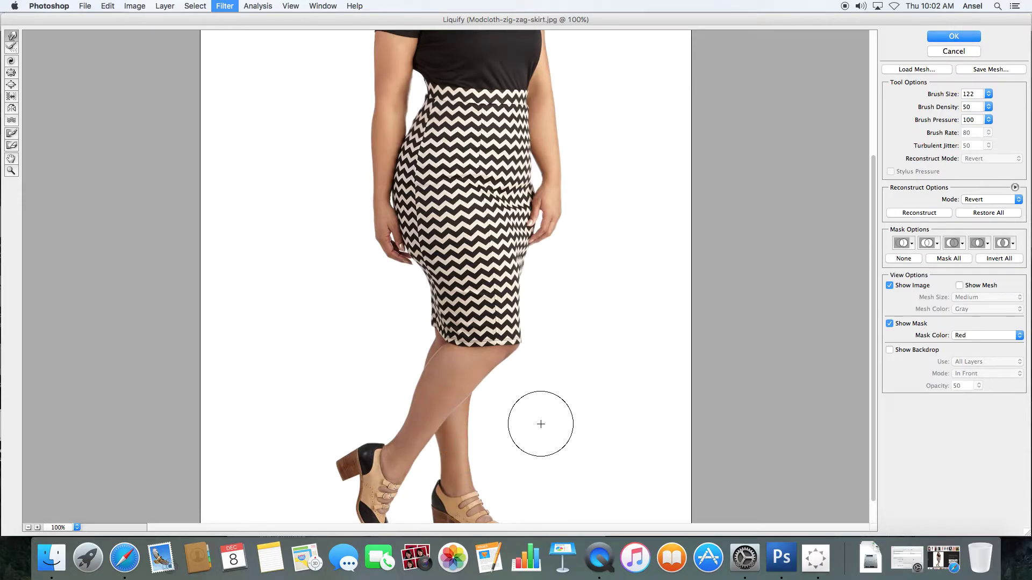
pyautogui.scroll(5, 543, 428)
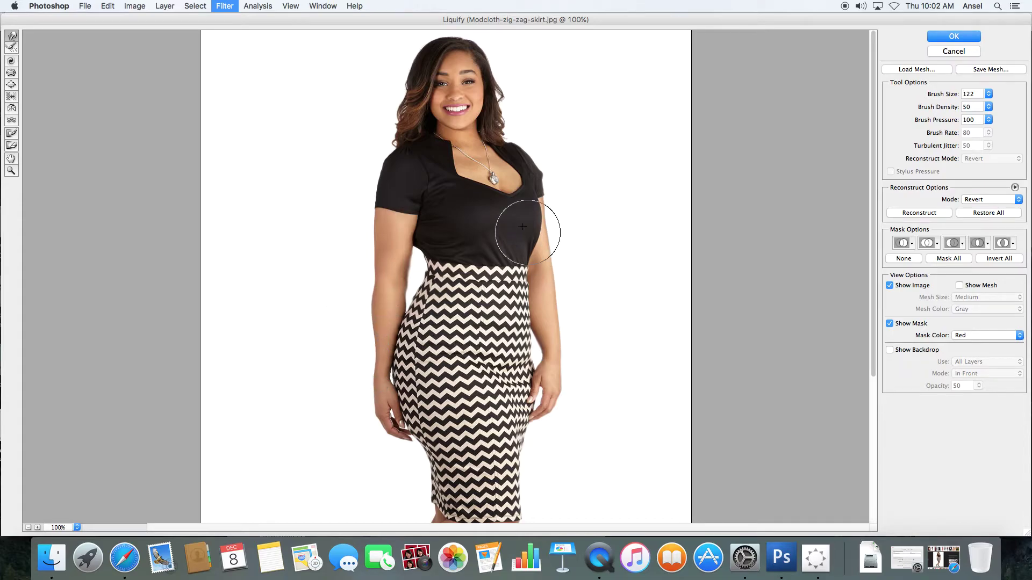
pyautogui.press('super+minus')
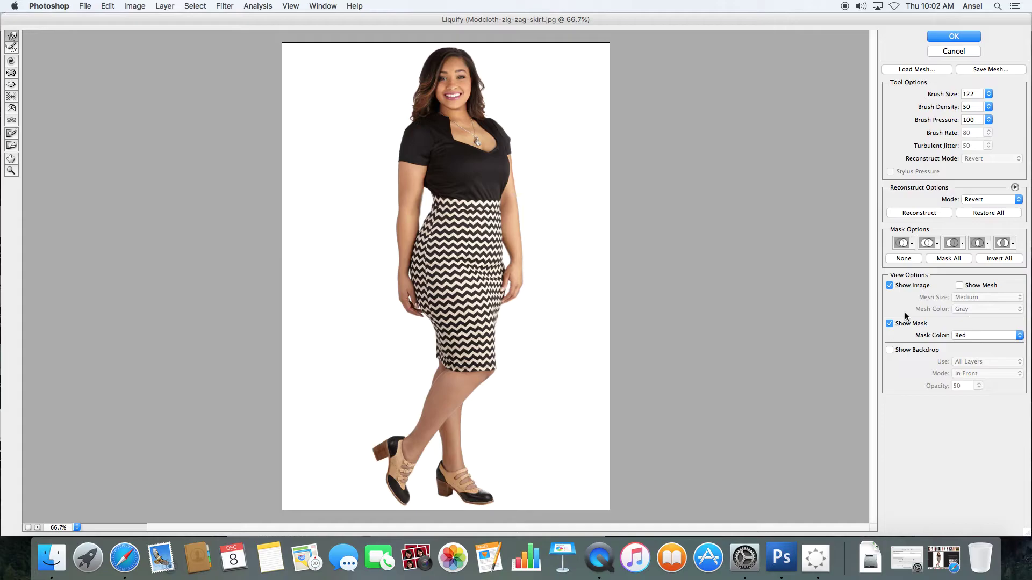
pyautogui.click(962, 37)
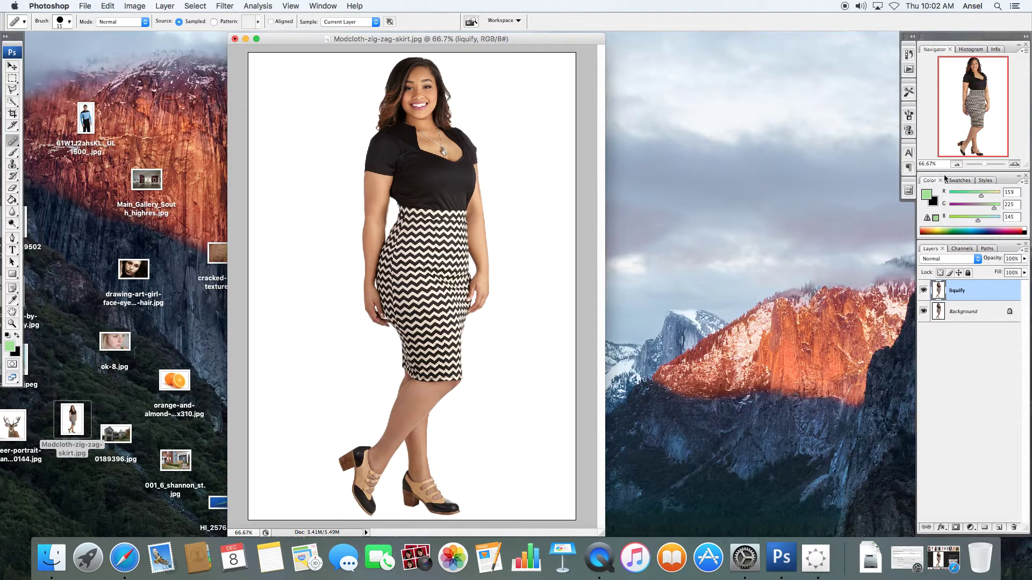
# Step: Compare the slimmed figure with the original by toggling the liquify layer's visibility several times
pyautogui.click(923, 290)
pyautogui.click(923, 291)
pyautogui.click(923, 291)
pyautogui.click(923, 291)
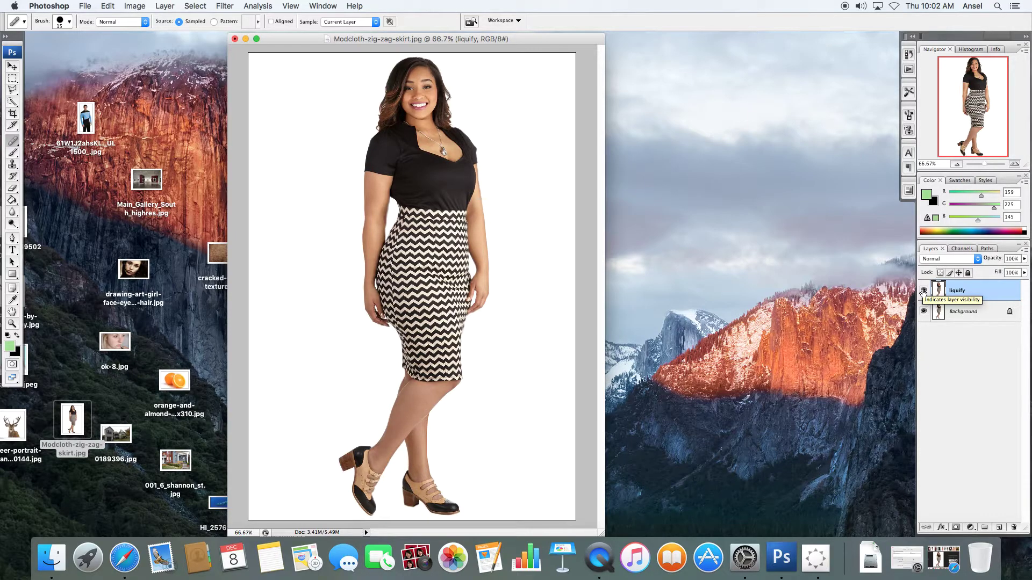
pyautogui.click(923, 290)
pyautogui.click(923, 290)
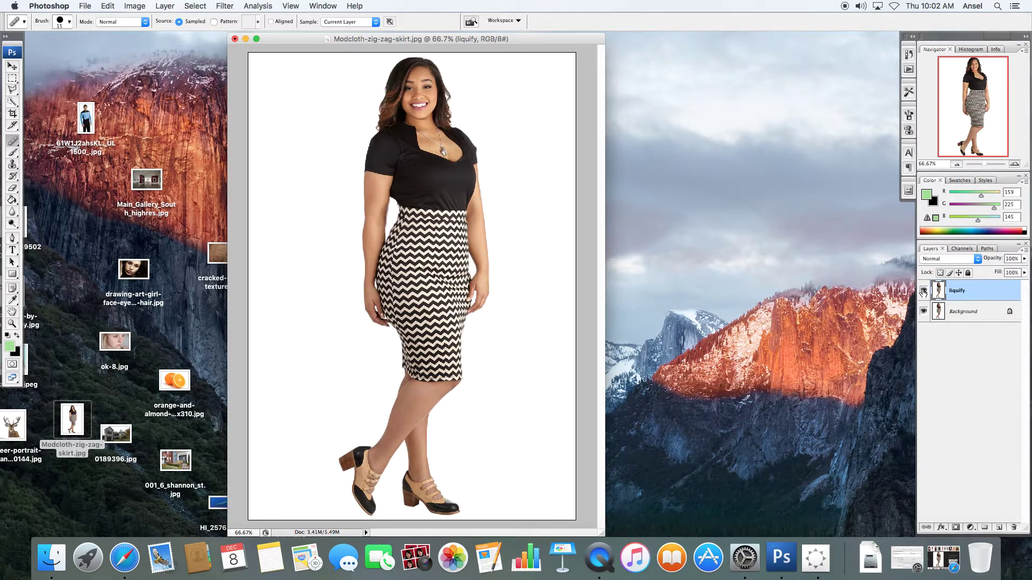
pyautogui.click(923, 290)
pyautogui.click(923, 291)
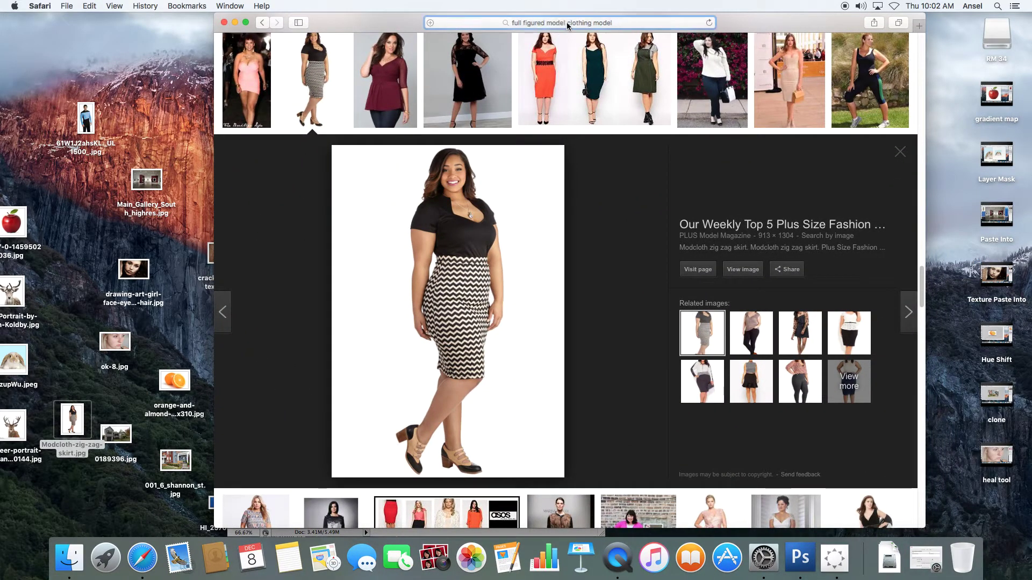
# Step: Switch to Safari, search Google Images for "woman face" and open the preview of the frontal face with red lips
pyautogui.click(567, 22)
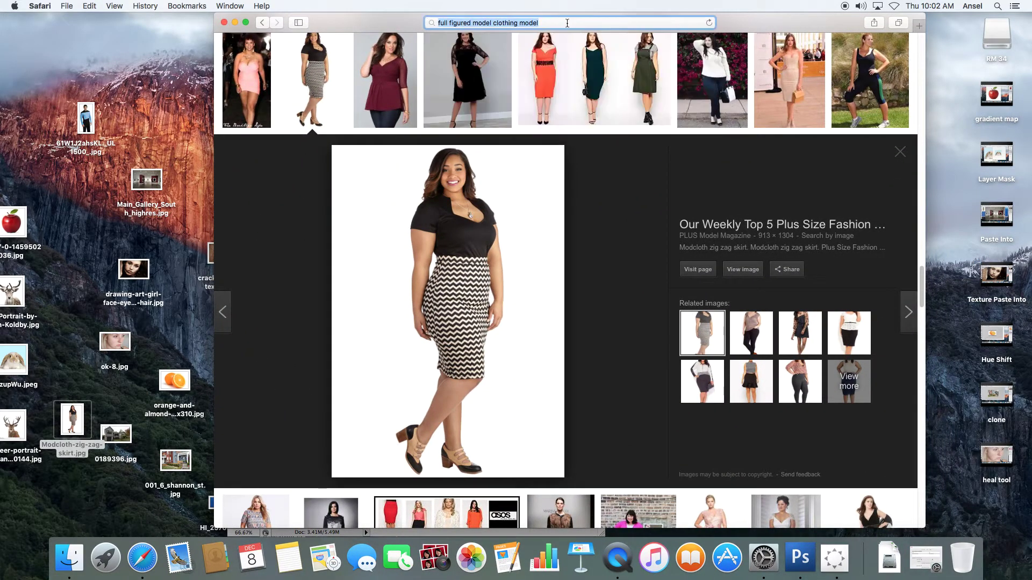
pyautogui.write('woman face')
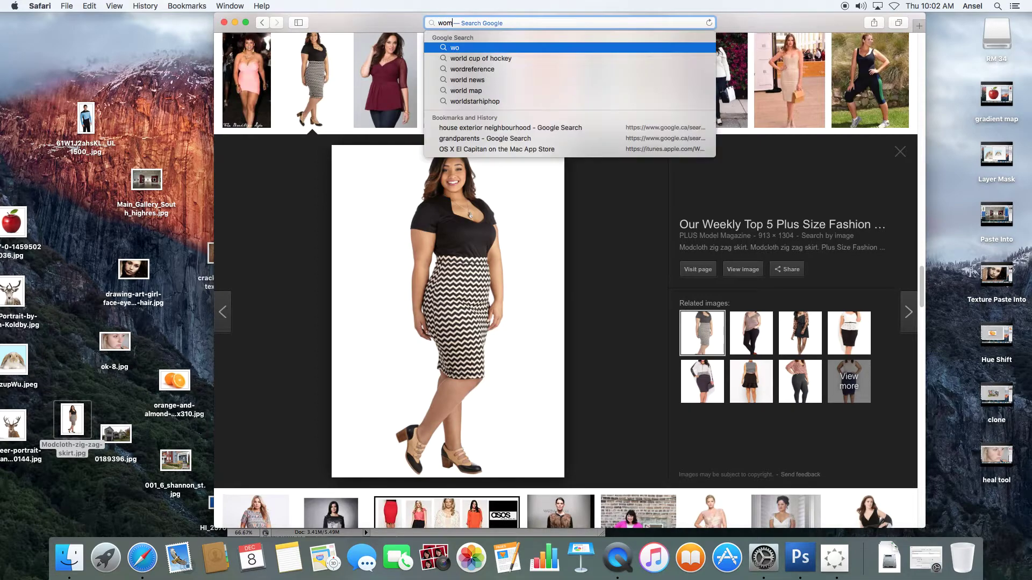
pyautogui.press('Return')
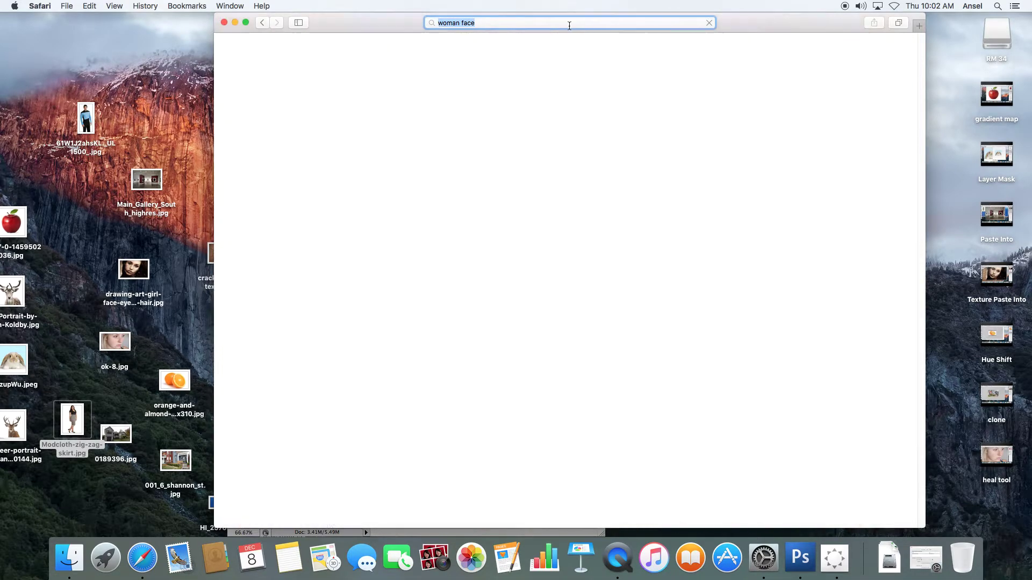
pyautogui.click(343, 88)
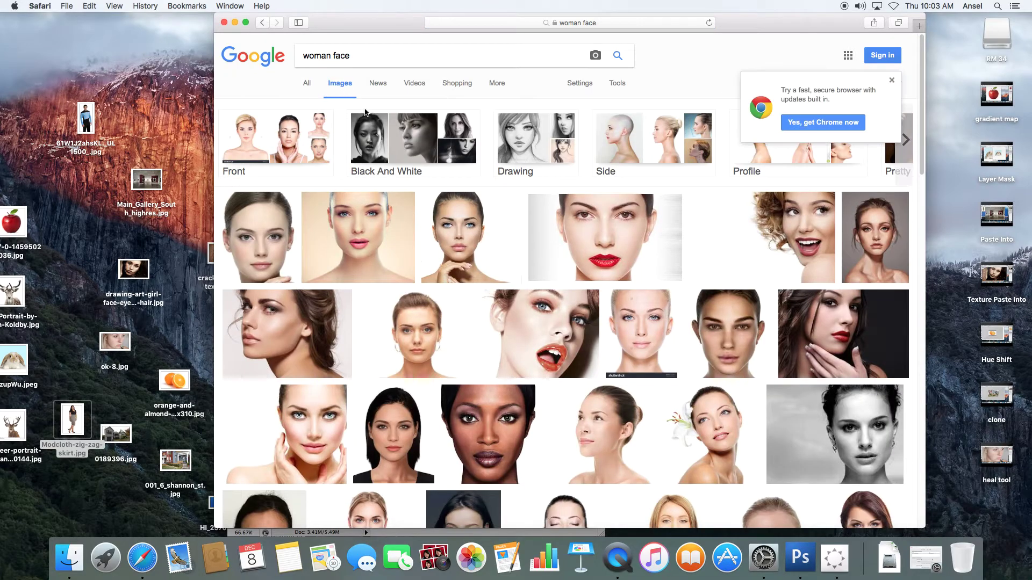
pyautogui.click(590, 230)
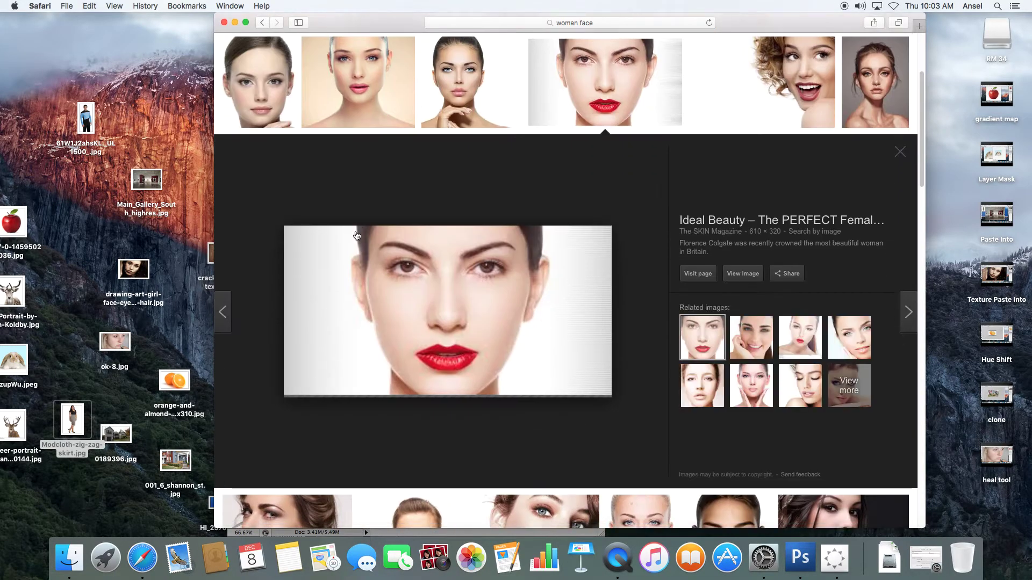
# Step: Open the previewed face picture in Photoshop and duplicate its Background layer
pyautogui.moveTo(431, 305); pyautogui.dragTo(799, 556)
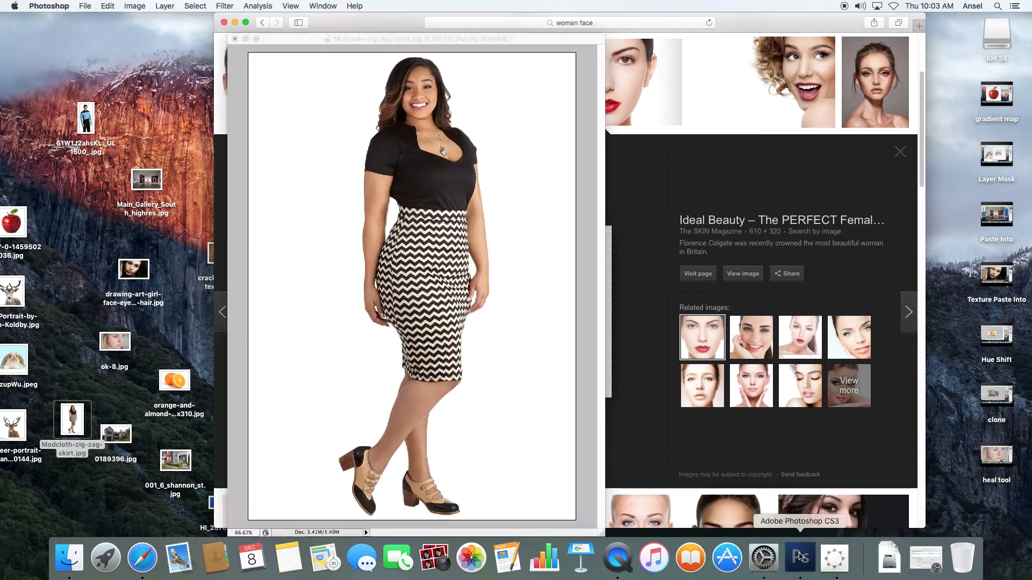
pyautogui.moveTo(367, 231); pyautogui.dragTo(794, 446)
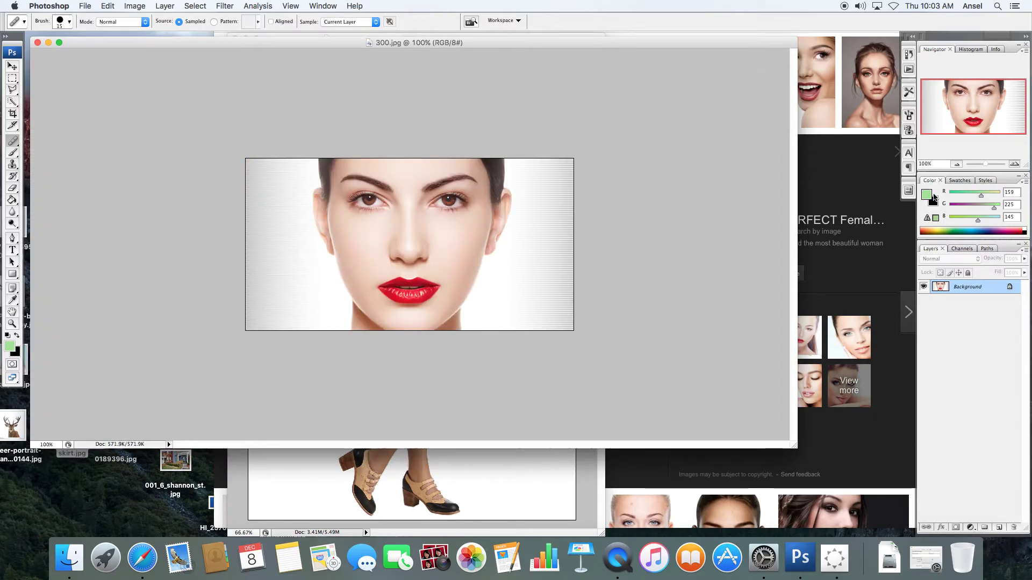
pyautogui.moveTo(1000, 530); pyautogui.dragTo(1000, 531)
# Step: Open the Liquify filter on the duplicate layer, narrow the nose with the warp brush and pull the lip corners outward
pyautogui.click(230, 6)
pyautogui.click(231, 72)
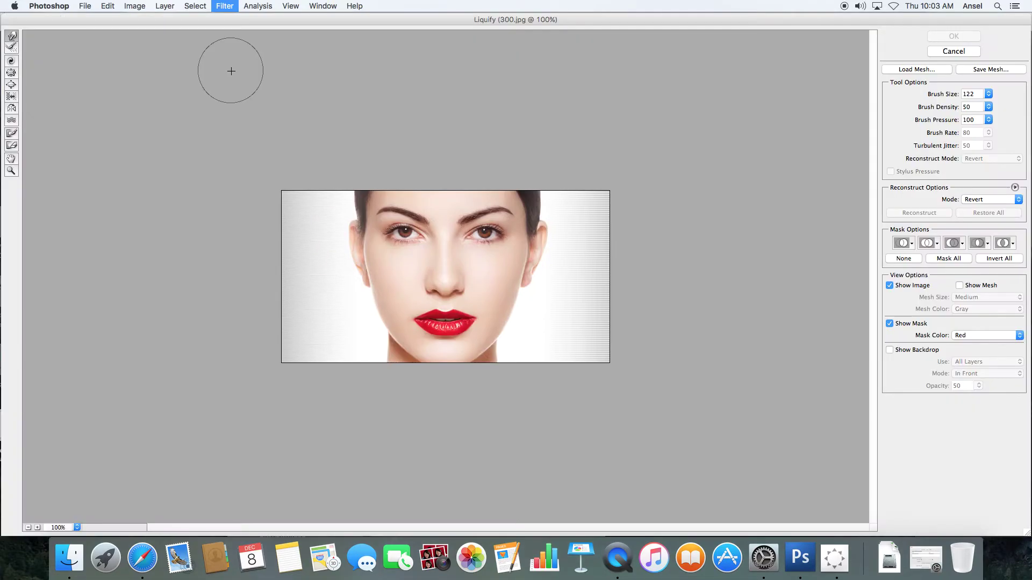
pyautogui.click(102, 67)
pyautogui.click(102, 68)
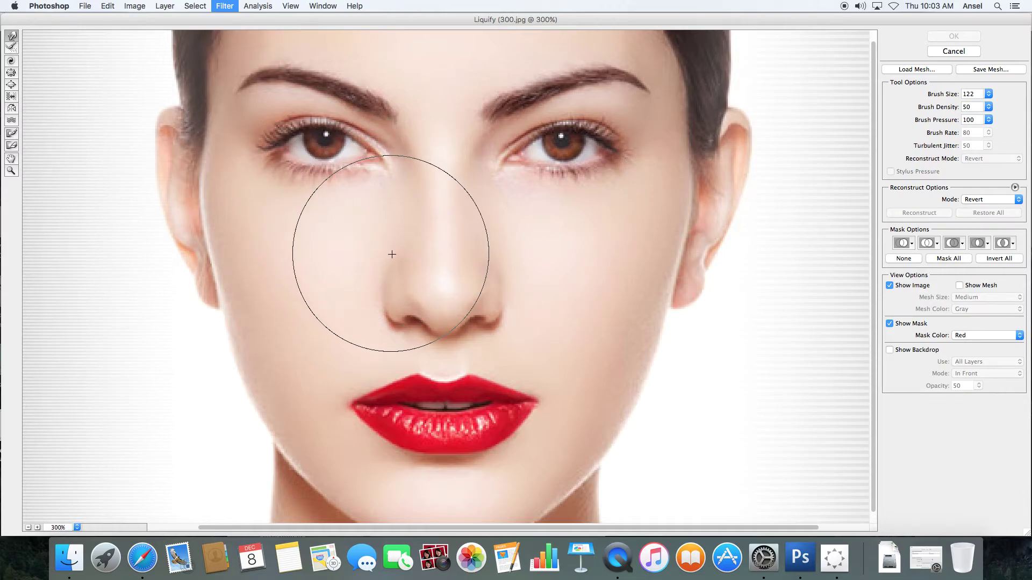
pyautogui.moveTo(394, 255); pyautogui.dragTo(500, 258)
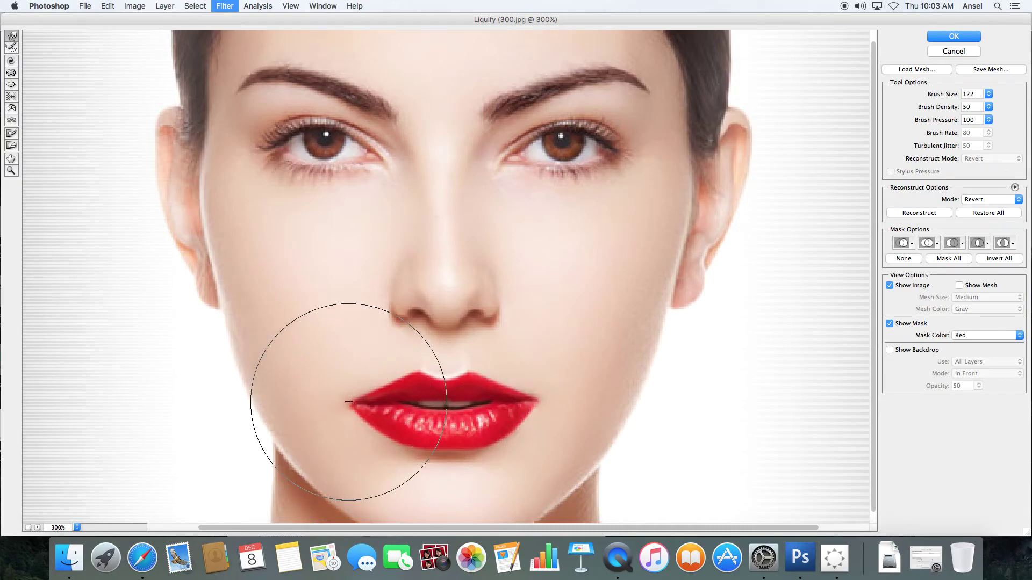
pyautogui.moveTo(540, 400); pyautogui.dragTo(547, 395)
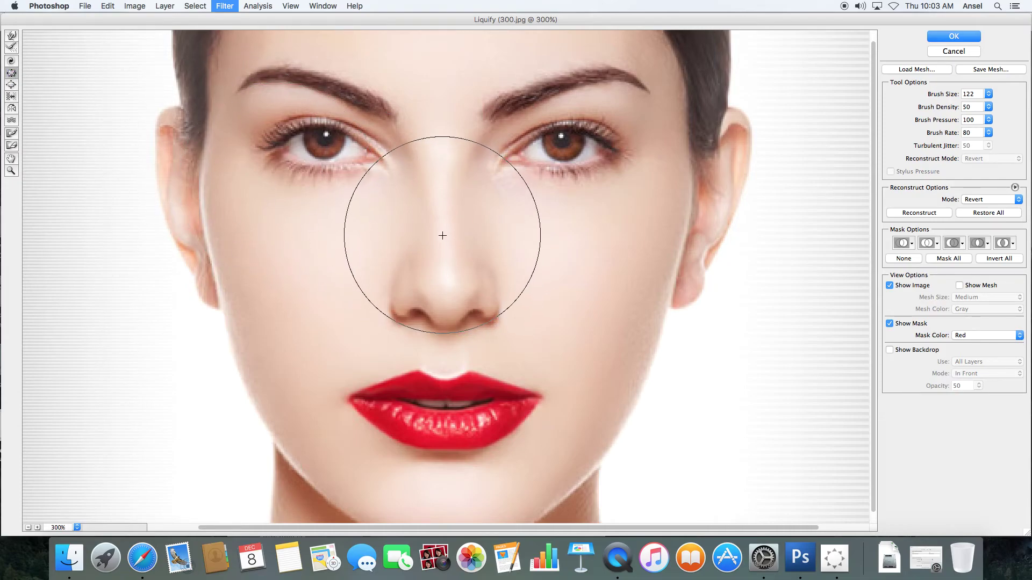
# Step: Shrink the nose with the Pucker tool at brush size 110
pyautogui.press('[')
pyautogui.press('[')
pyautogui.press('[')
pyautogui.press('[')
pyautogui.press('[')
pyautogui.press('[')
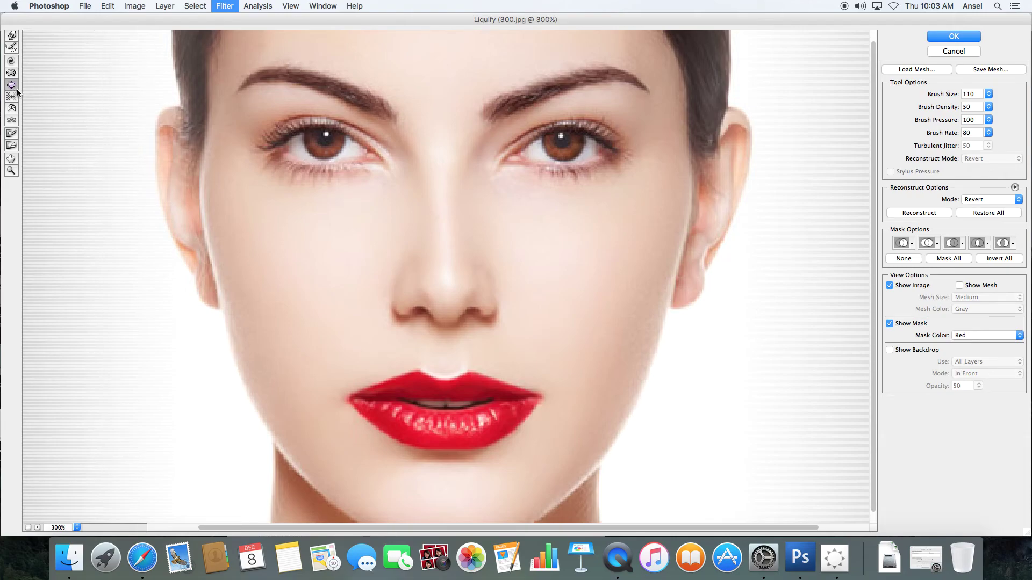
# Step: Enlarge both eyes with the Bloat tool, reducing the brush to size 98
pyautogui.press('[')
pyautogui.press('[')
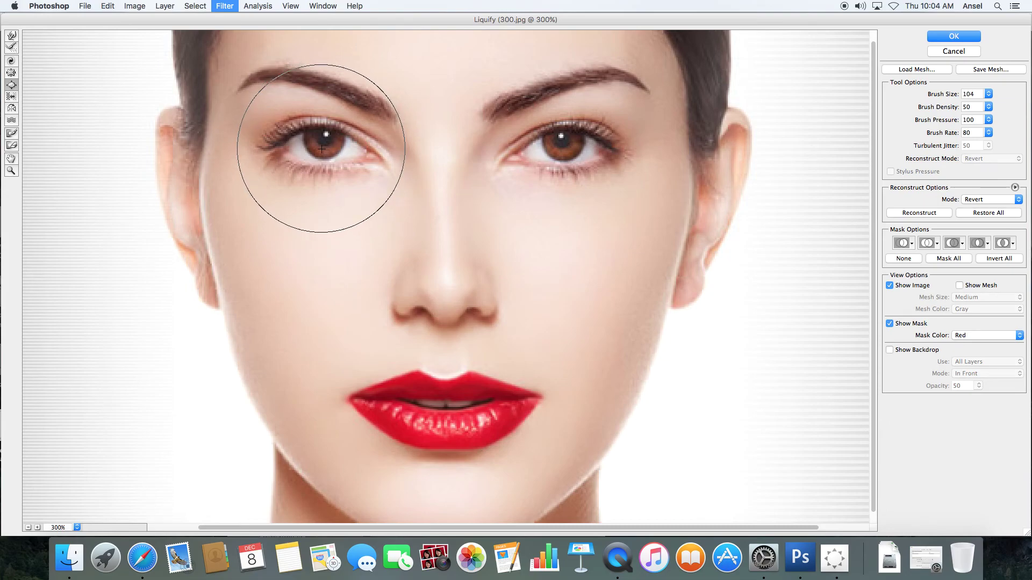
pyautogui.press('[')
pyautogui.press('[')
pyautogui.press('[')
pyautogui.press('[')
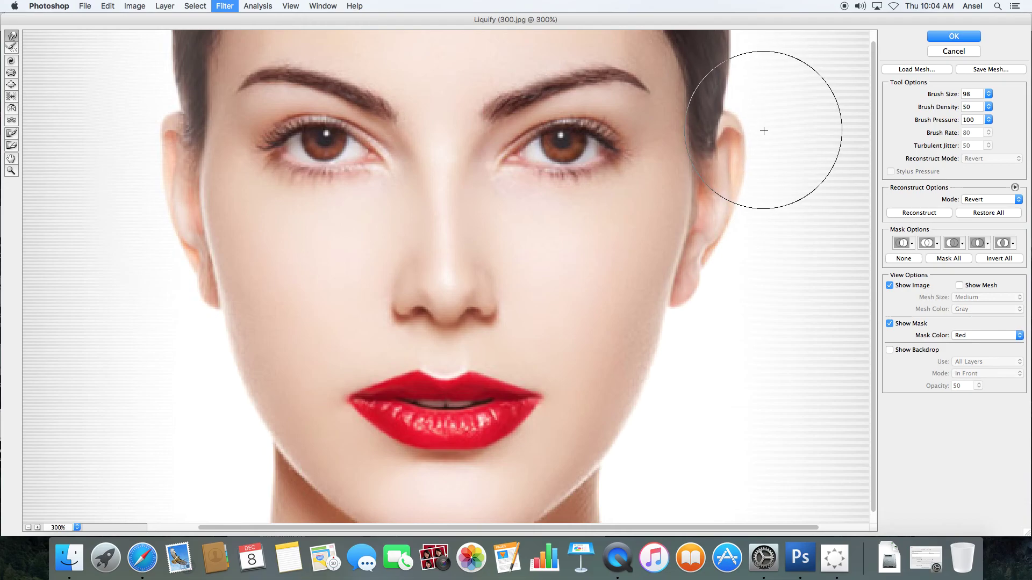
# Step: Push the ears inward with the warp brush, apply the Liquify changes and compare the duplicate layer with the original
pyautogui.moveTo(687, 299); pyautogui.dragTo(689, 289)
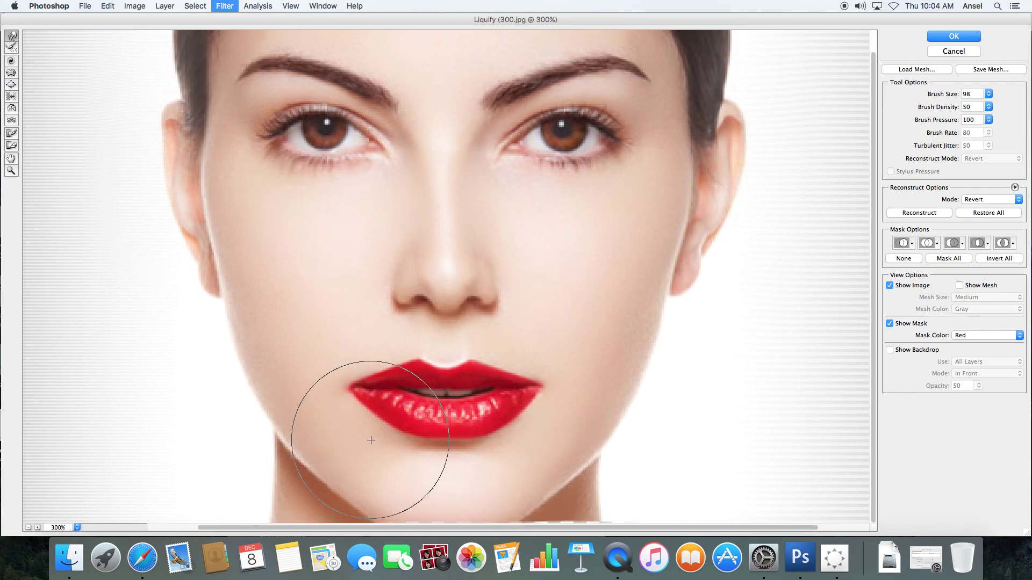
pyautogui.click(956, 35)
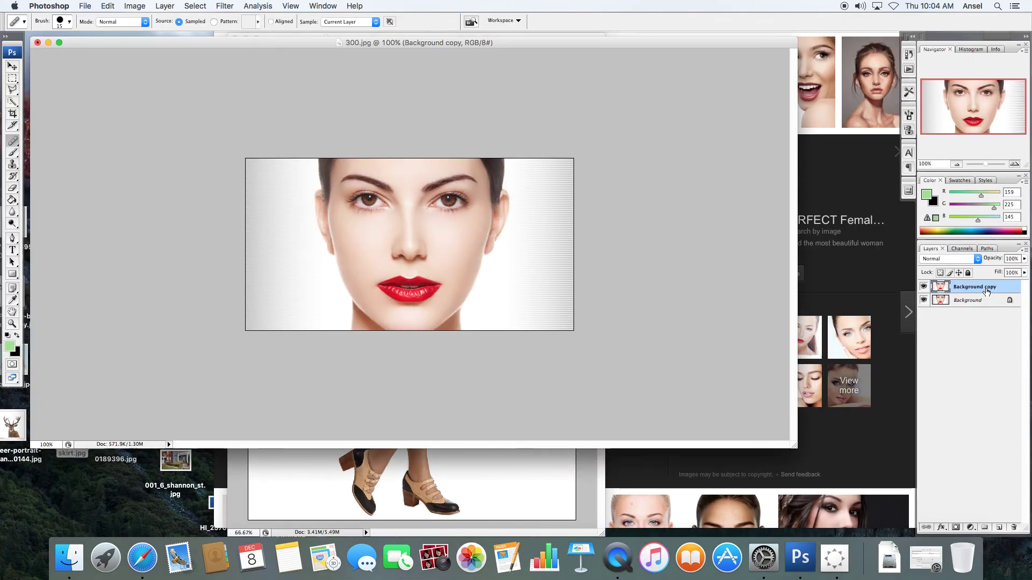
pyautogui.click(924, 287)
pyautogui.click(924, 287)
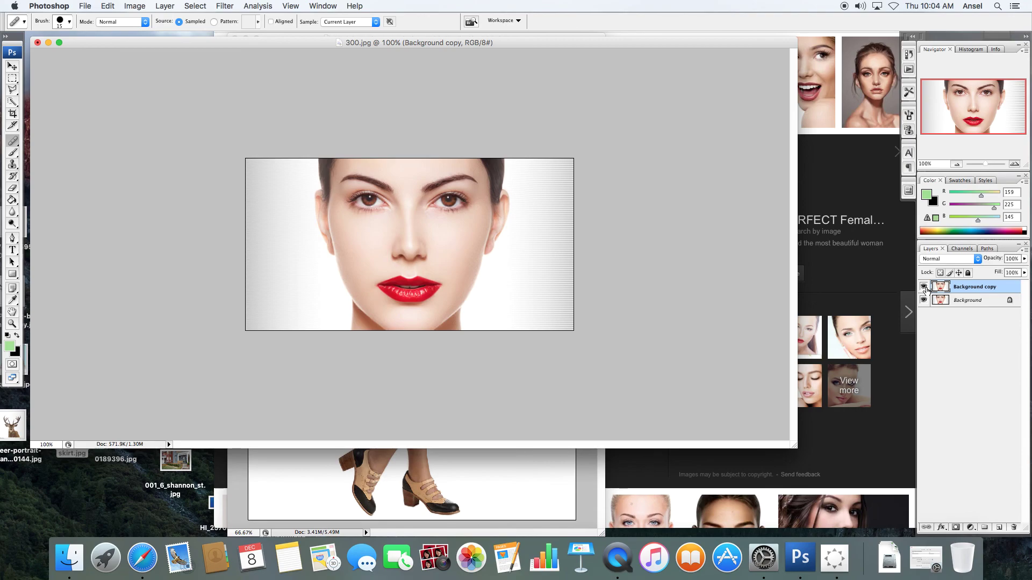